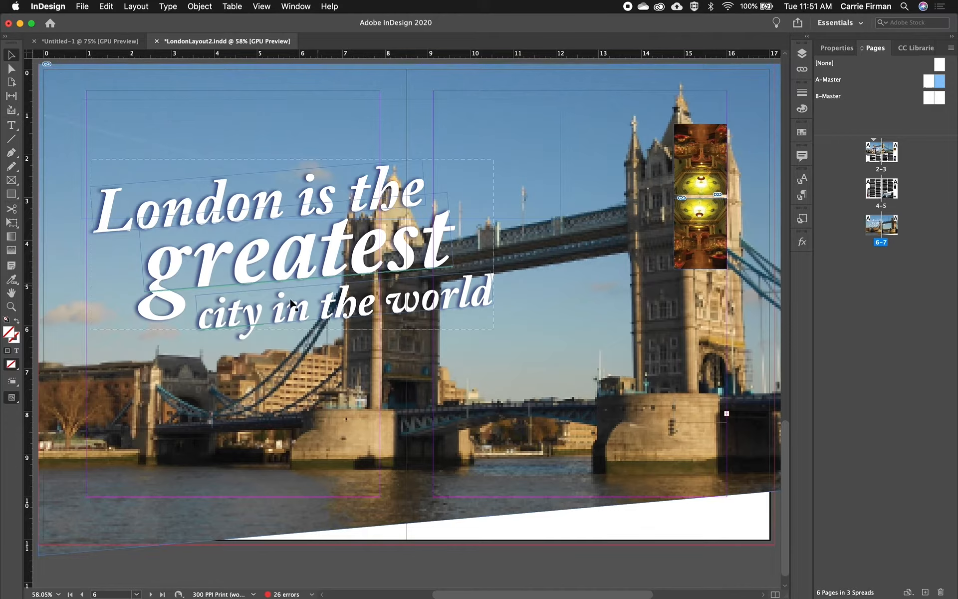
left_click(160, 506)
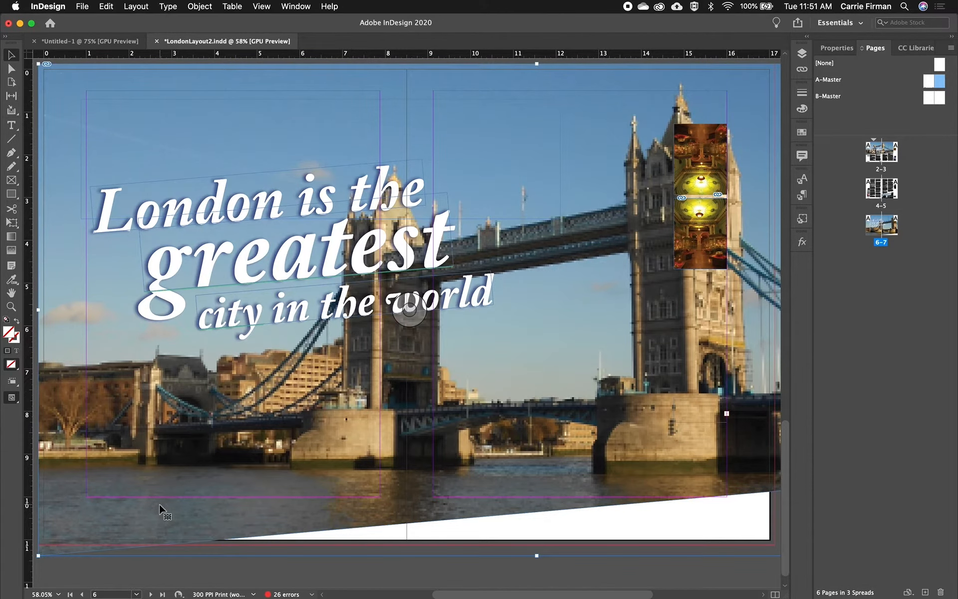
key("Delete")
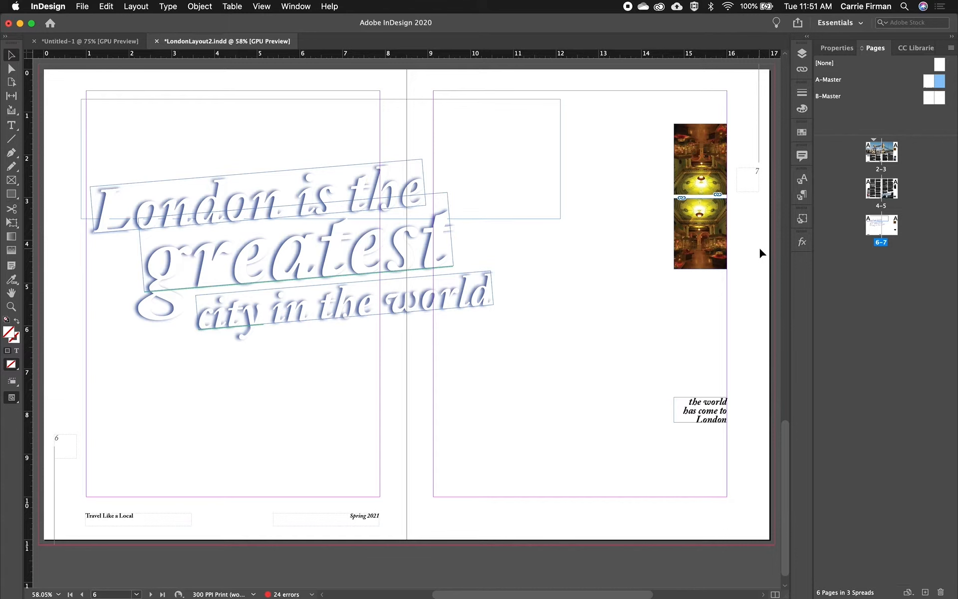
key("super+z")
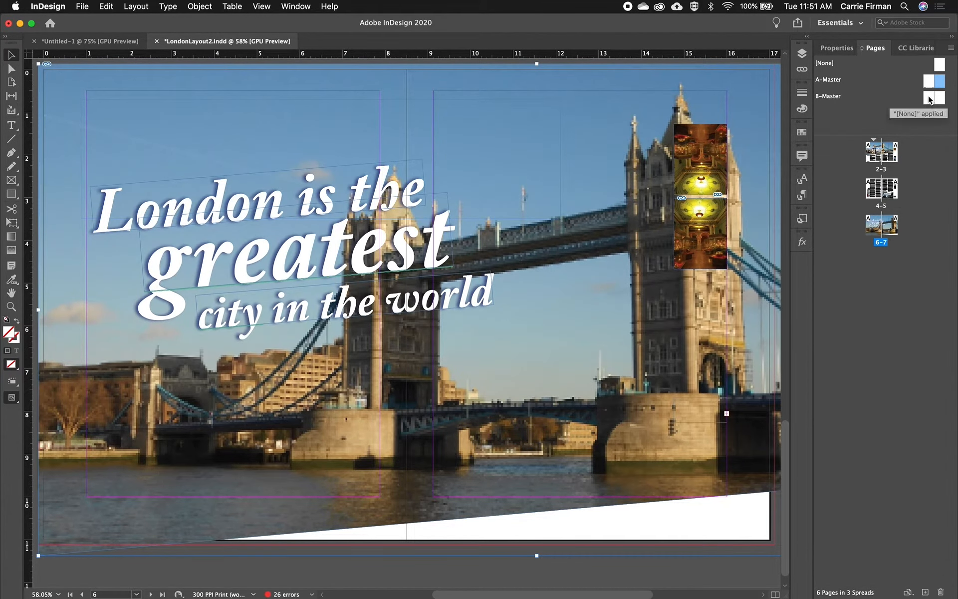
Apply the B-Master to both page 6 and page 7.
left_click_drag(929, 98, 874, 225)
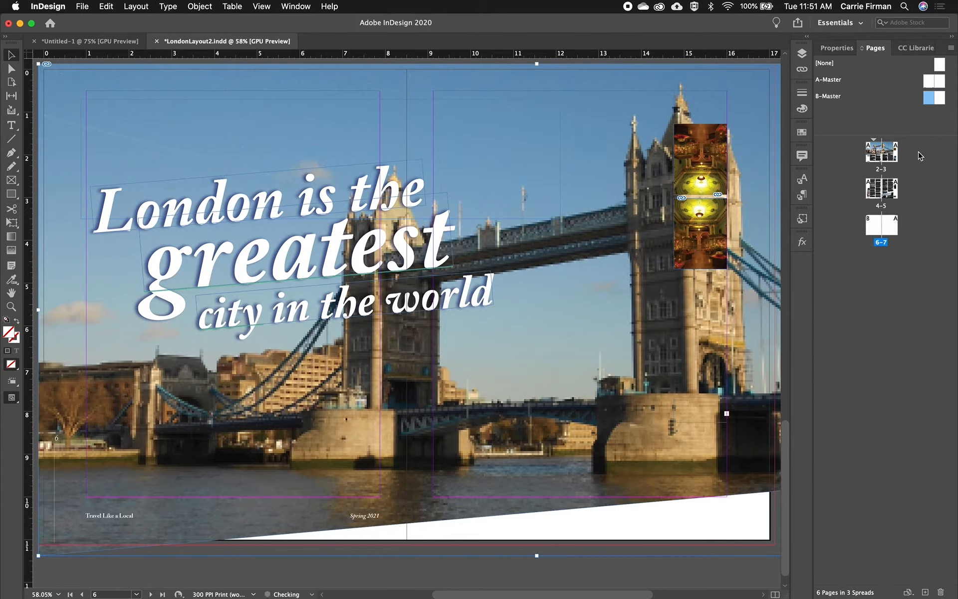
left_click_drag(940, 99, 896, 237)
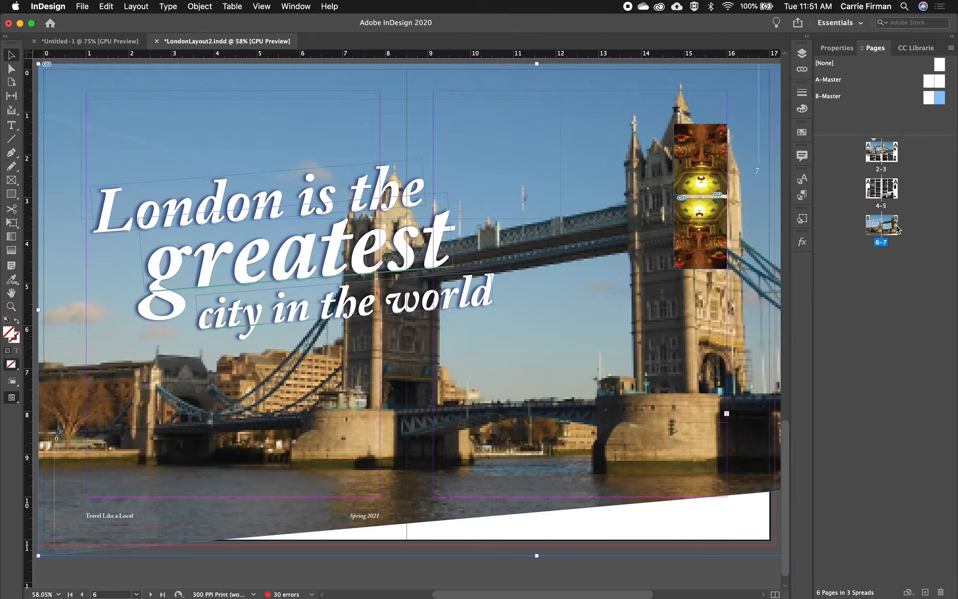
left_click(410, 309)
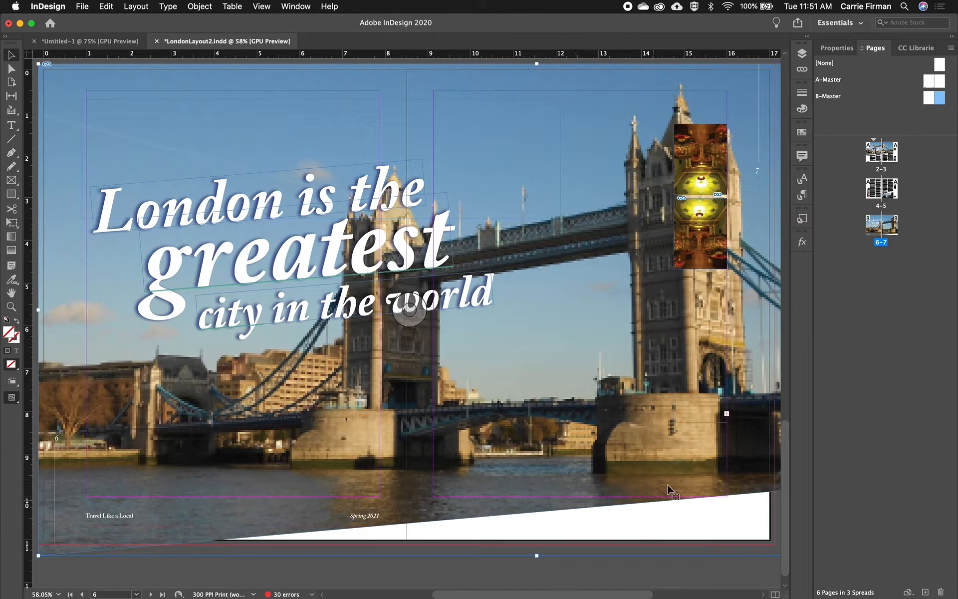
left_click(409, 310)
scroll(648, 314, "up", 2)
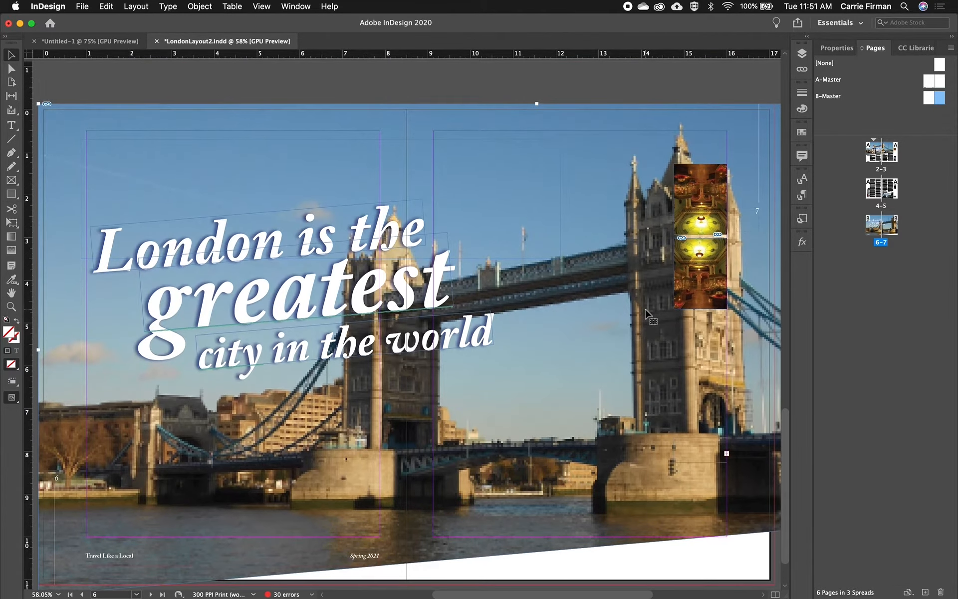
scroll(645, 314, "down", 2)
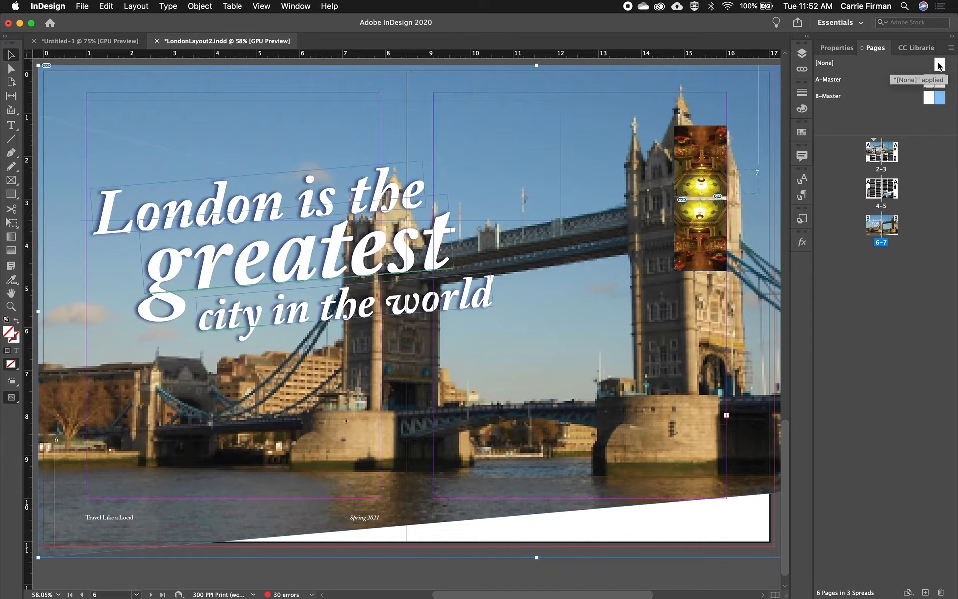
Remove the master from page 6 by applying the [None] master to it.
left_click_drag(940, 66, 154, 568)
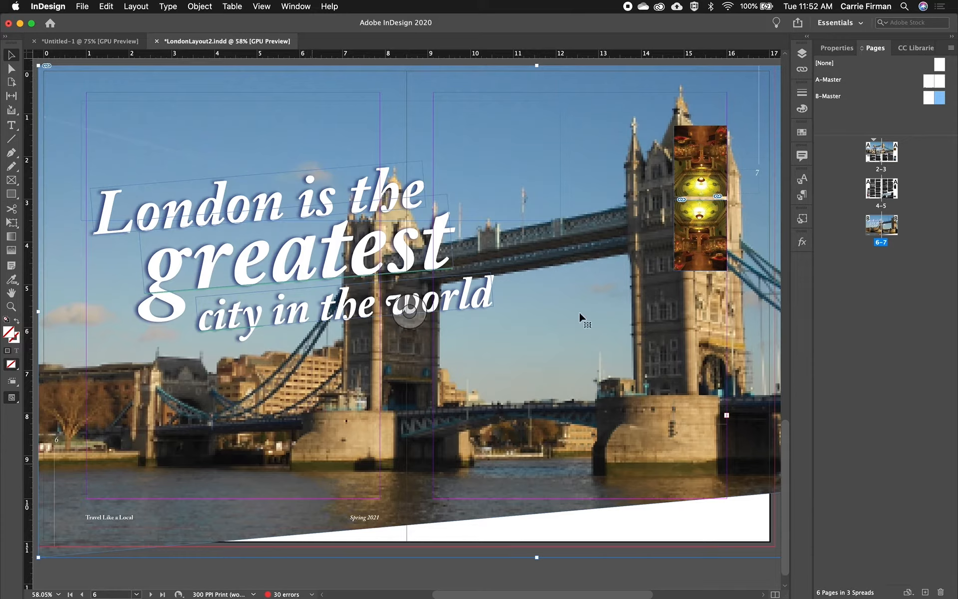
left_click_drag(939, 64, 874, 228)
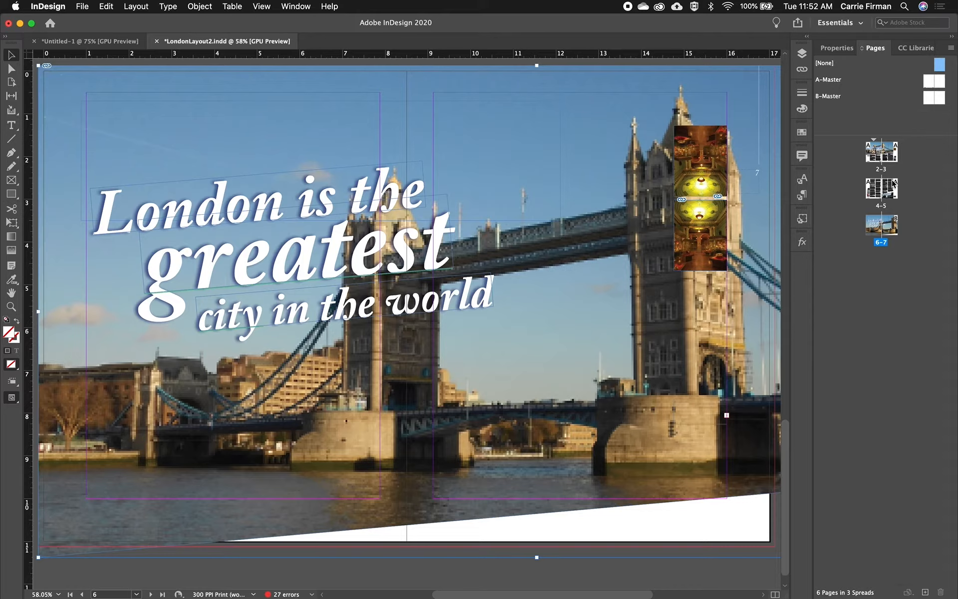
On page 4, release the "Travel Like a Local" footer from its master and append 83638493 to its text.
double_click(874, 191)
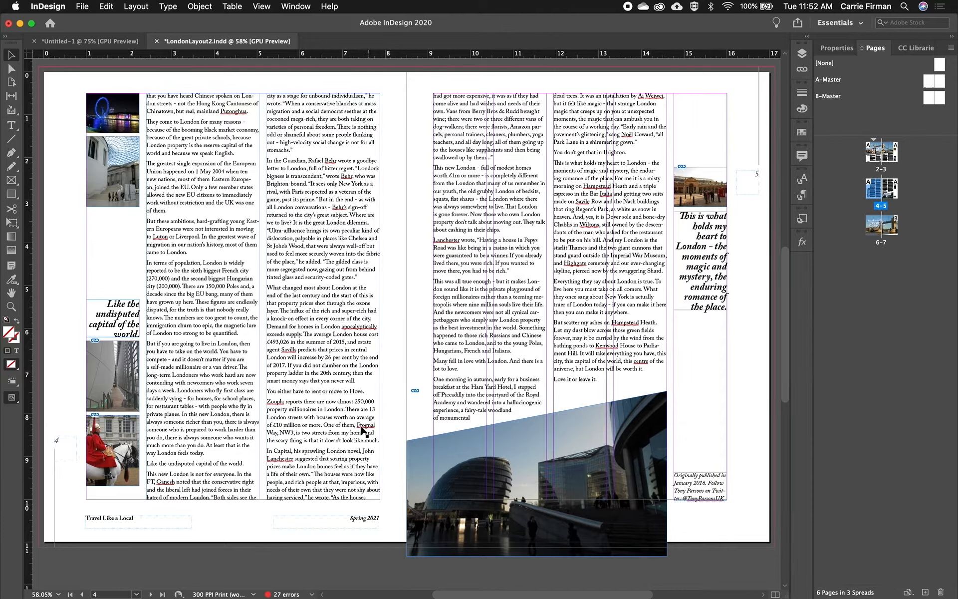
left_click(128, 518)
left_click_drag(149, 518, 229, 512)
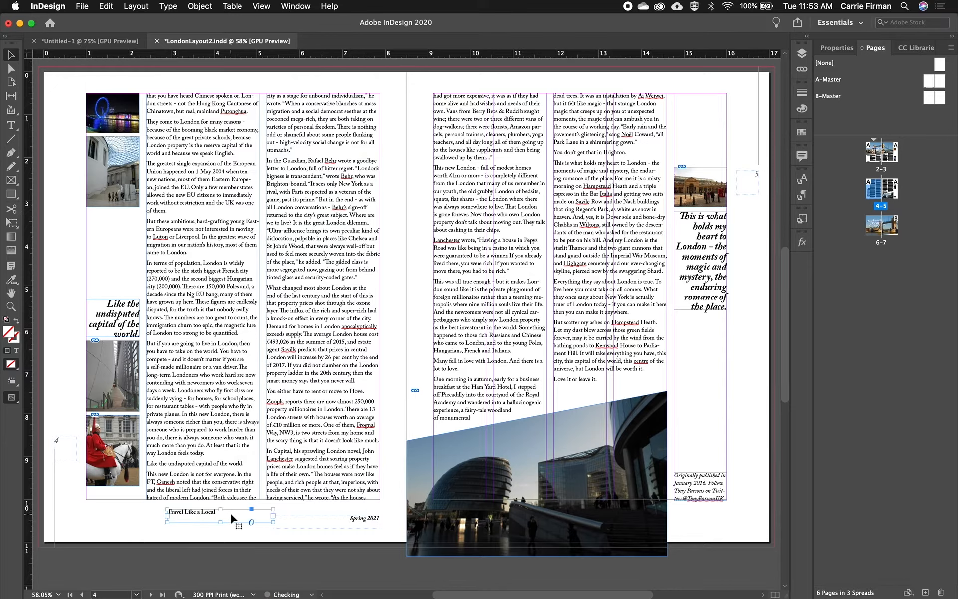
key("super+z")
double_click(139, 518)
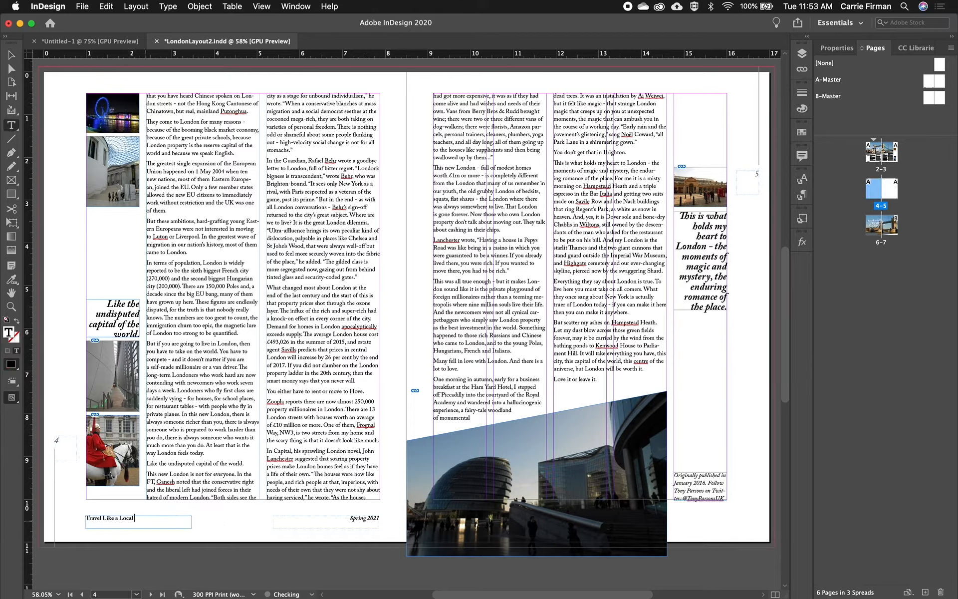
type("83638493")
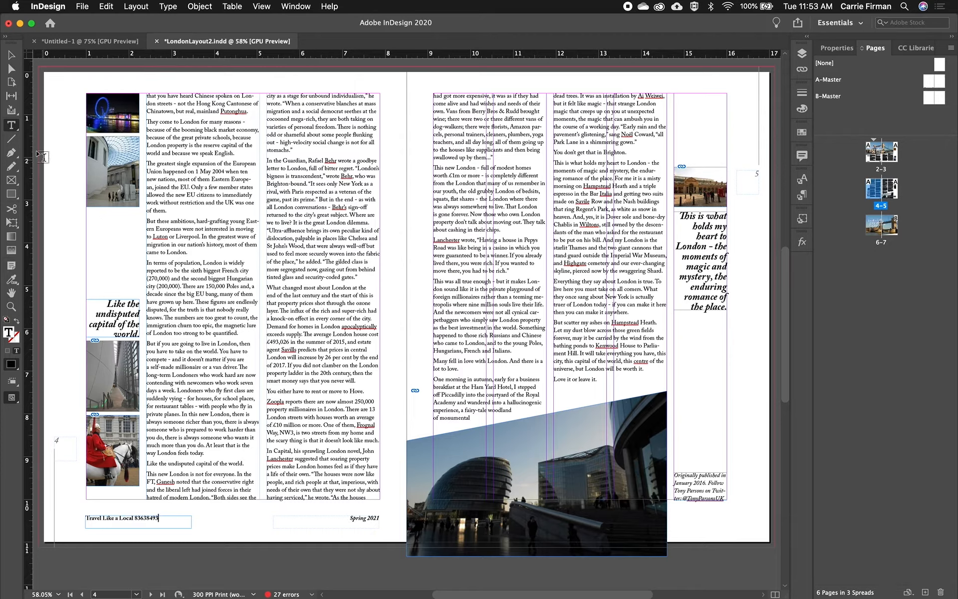
Cut the edited footer frame from page 4 and paste it in place on a new layer.
left_click(10, 56)
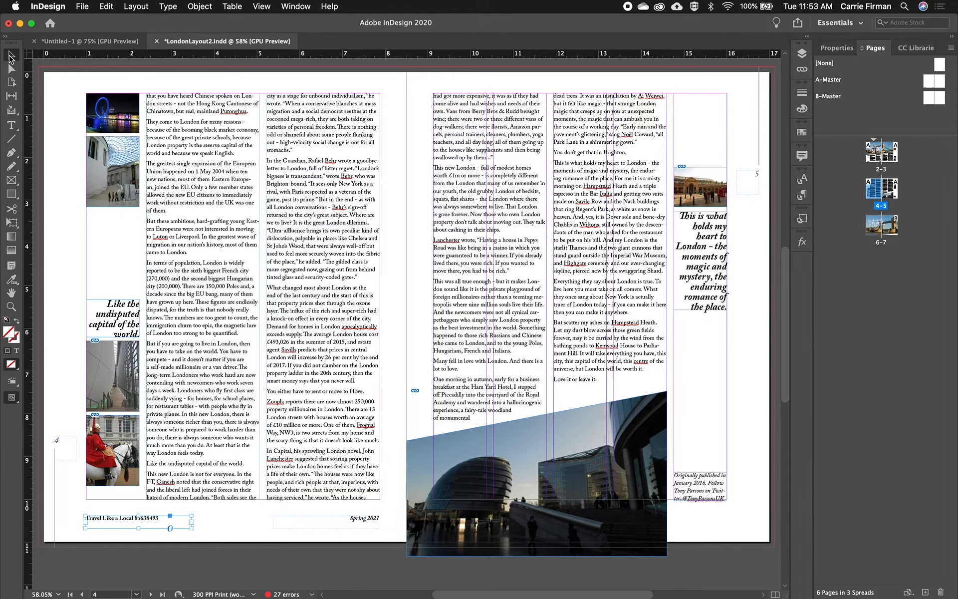
key("Delete")
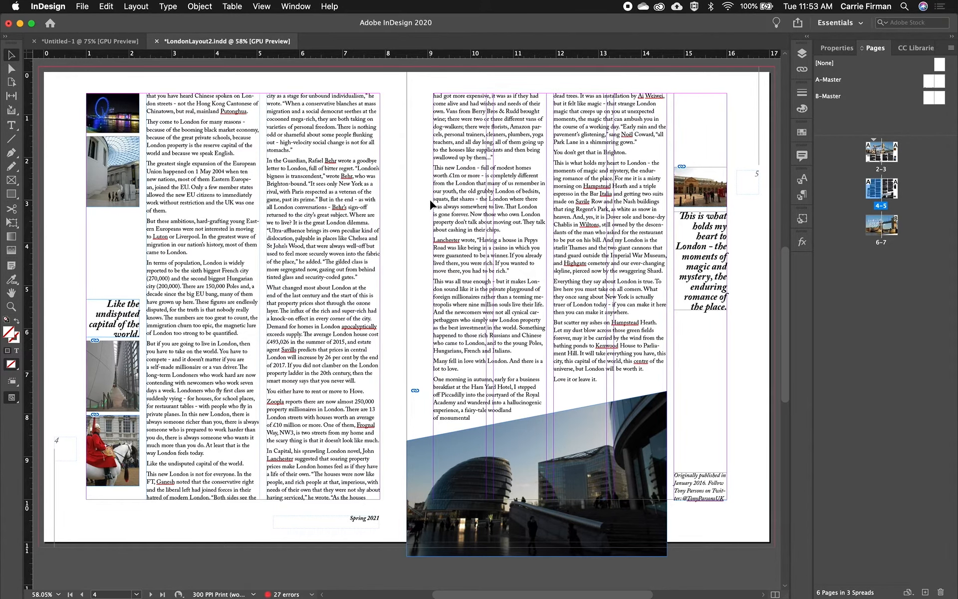
left_click(802, 53)
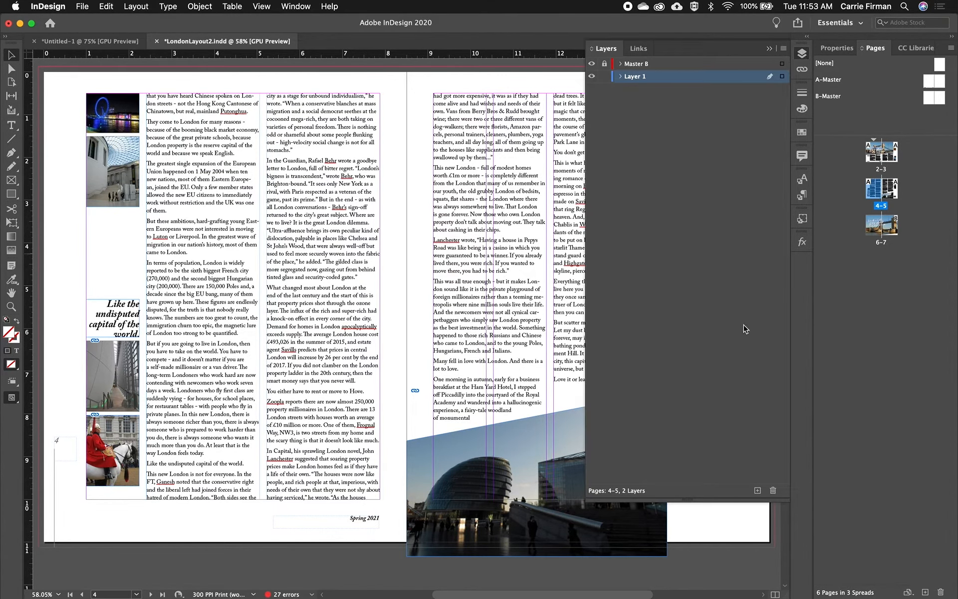
left_click(758, 490)
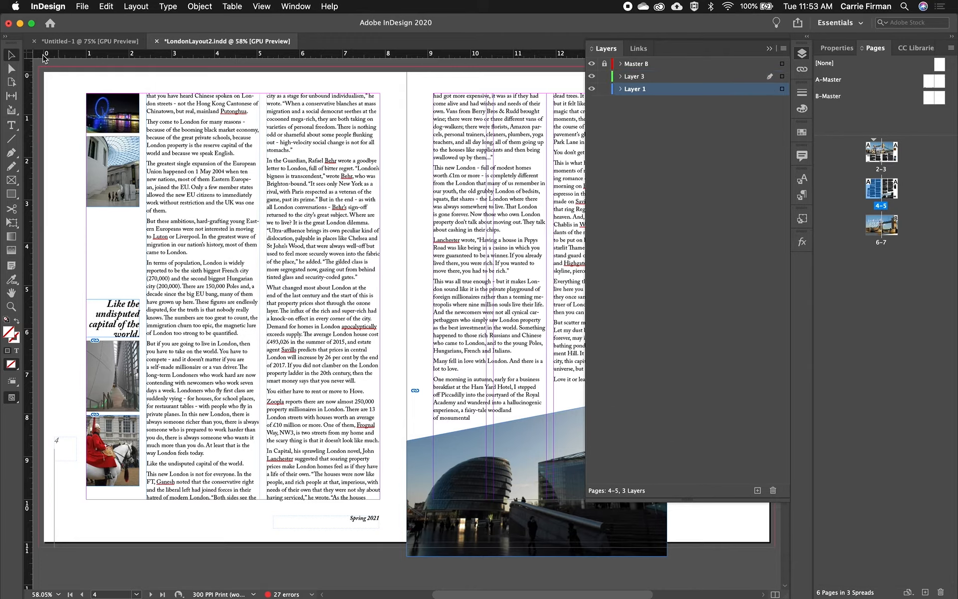
left_click(106, 7)
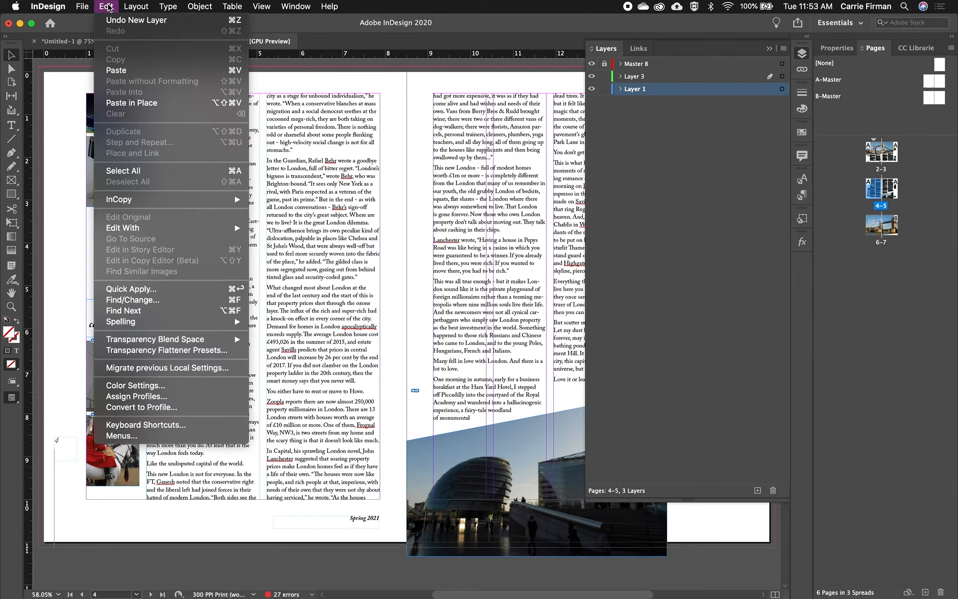
left_click(131, 102)
Rename the new layer as Released Master Objects and lock it.
left_click(633, 77)
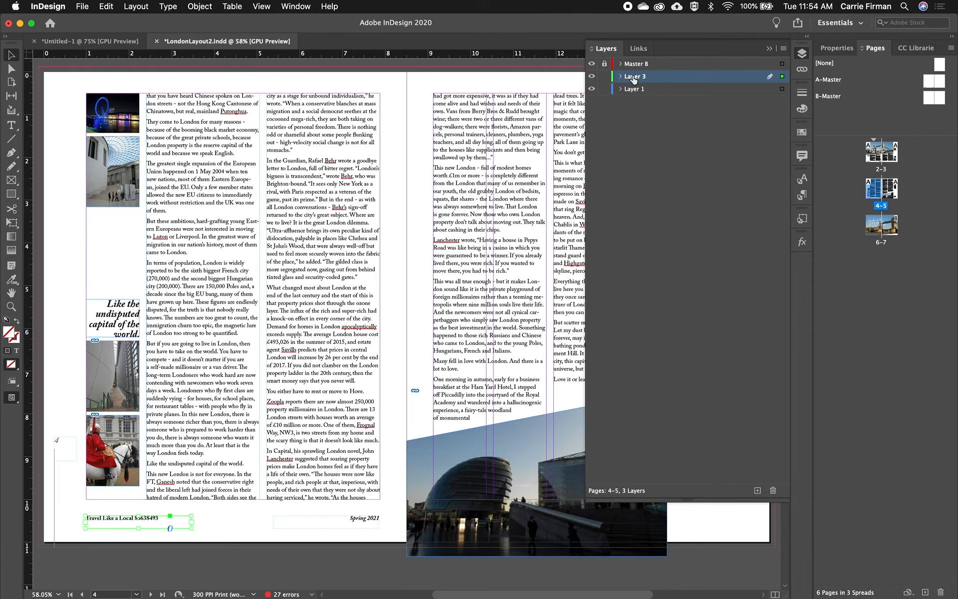
double_click(633, 78)
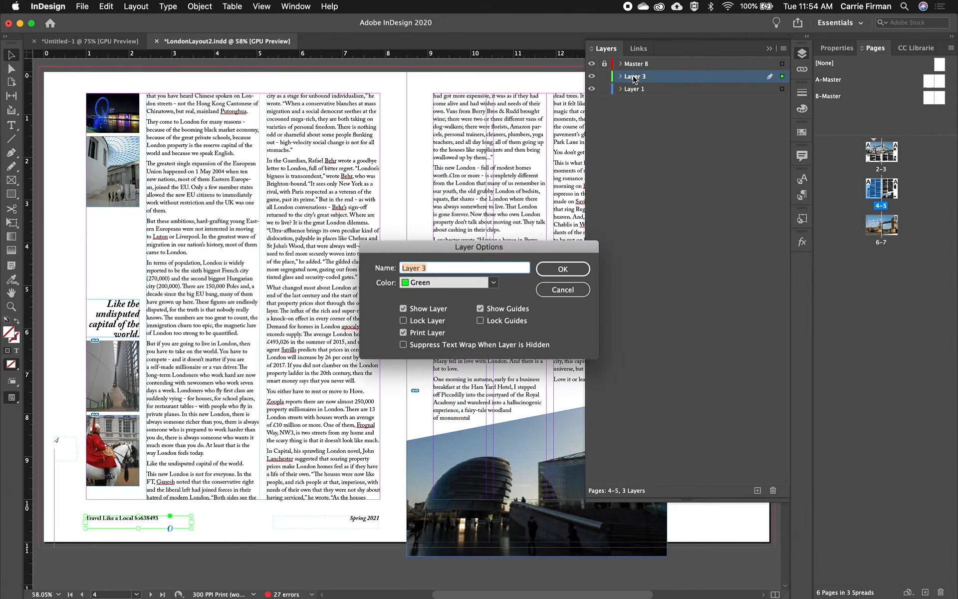
type("Released Master Objects")
key("Return")
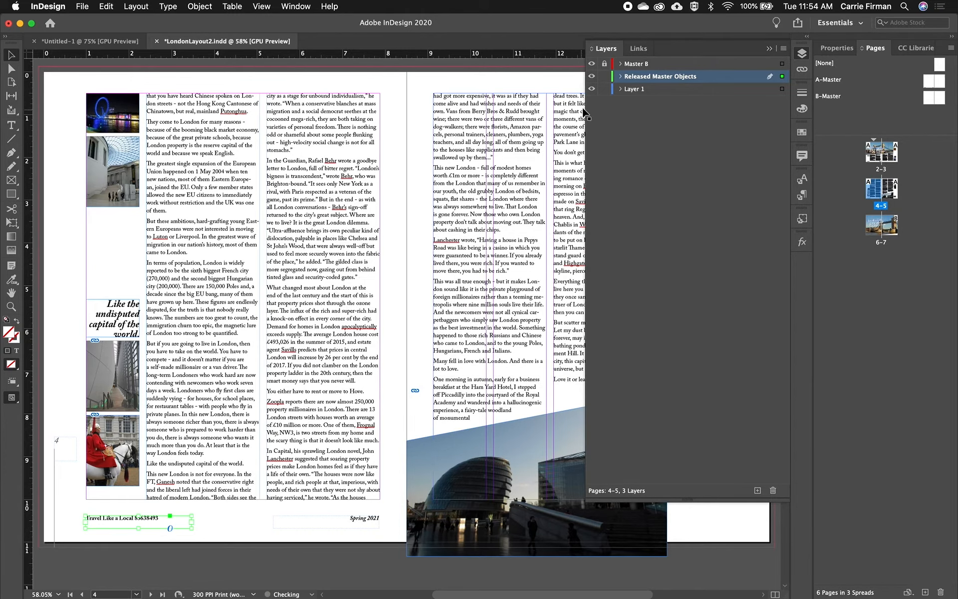
left_click(604, 76)
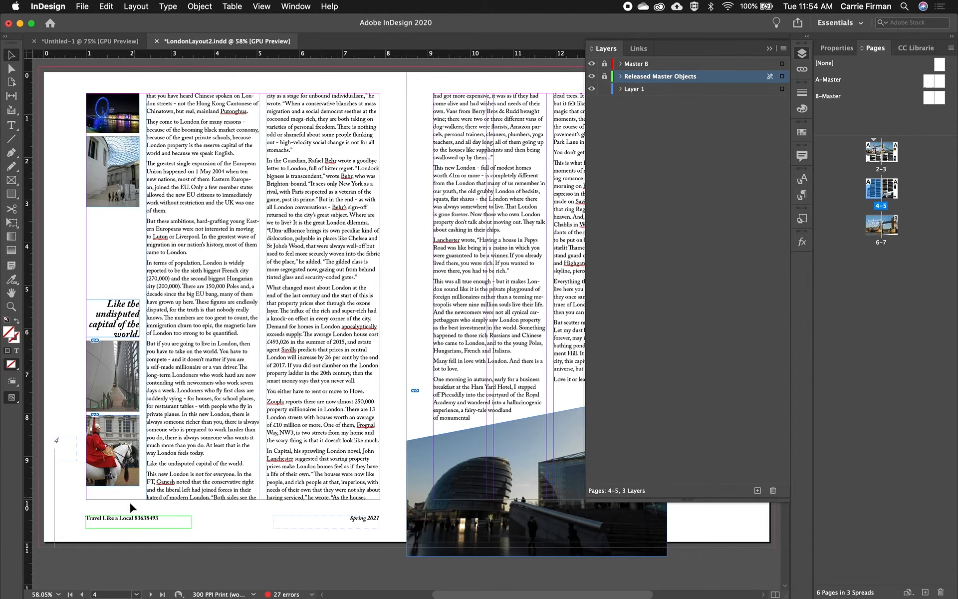
On page 2, release the "Travel Like a Local" footer from its master and append adsfasdfa to its text.
scroll(153, 523, "up", 6)
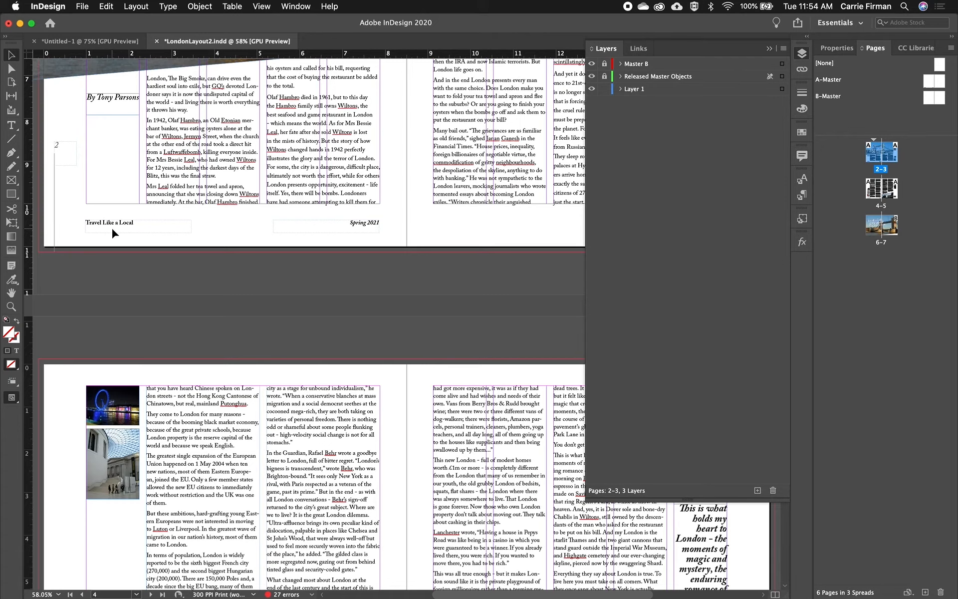
left_click(113, 223)
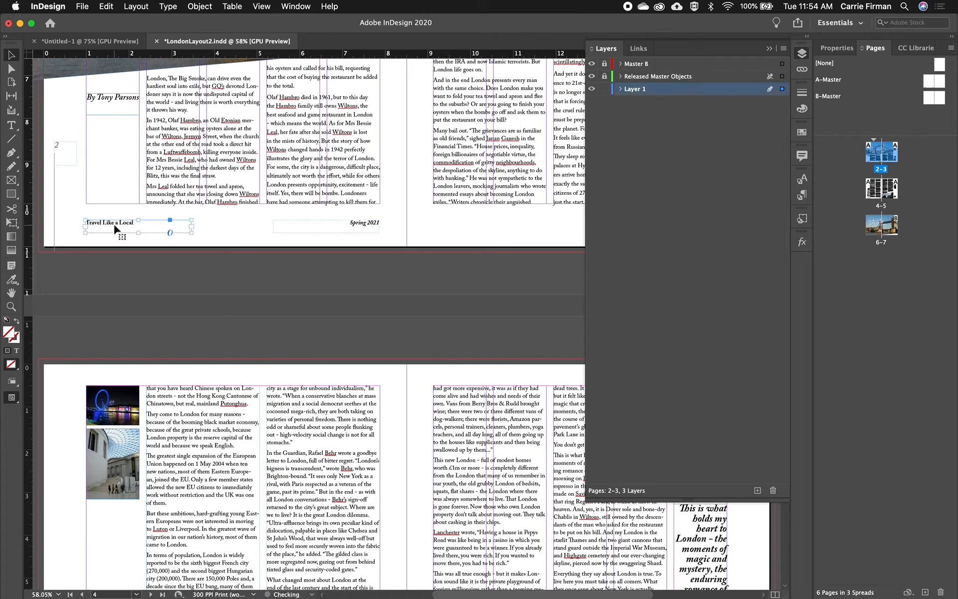
double_click(114, 224)
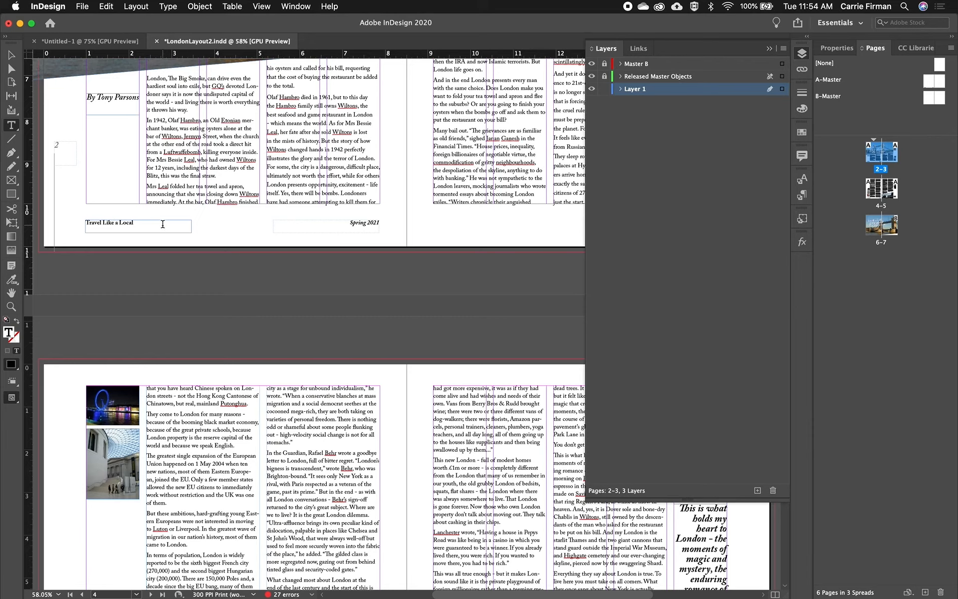
type("adsfasdfa")
Move the edited page 2 footer in place onto the unlocked Released Master Objects layer by cutting and pasting, and lock the layer again.
left_click(11, 55)
key("Delete")
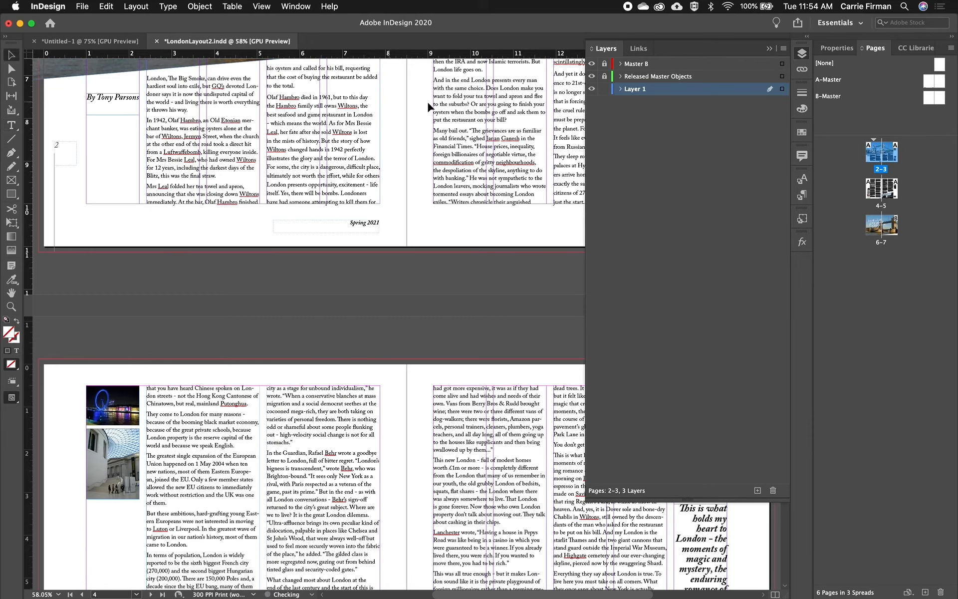
left_click(605, 77)
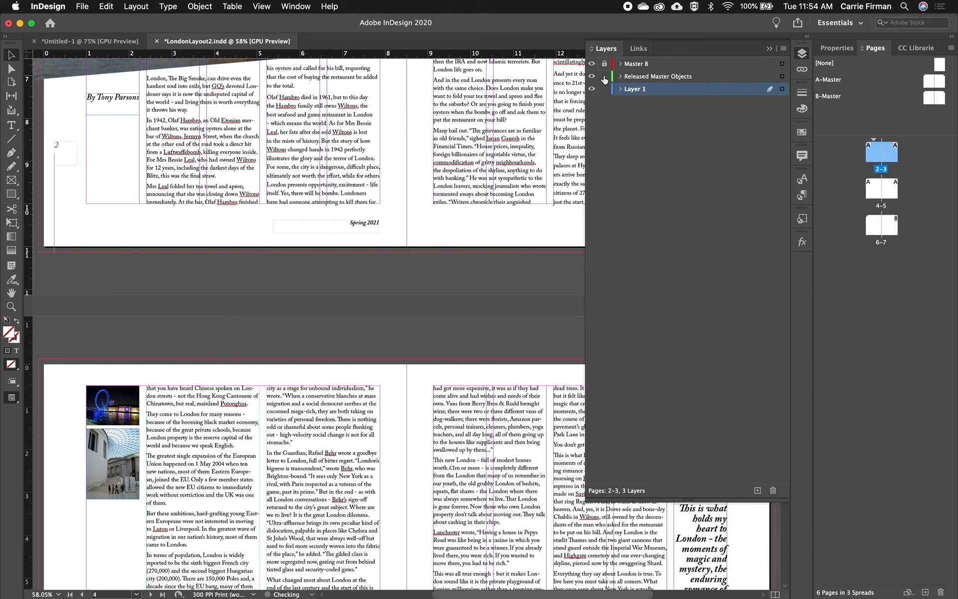
left_click(670, 77)
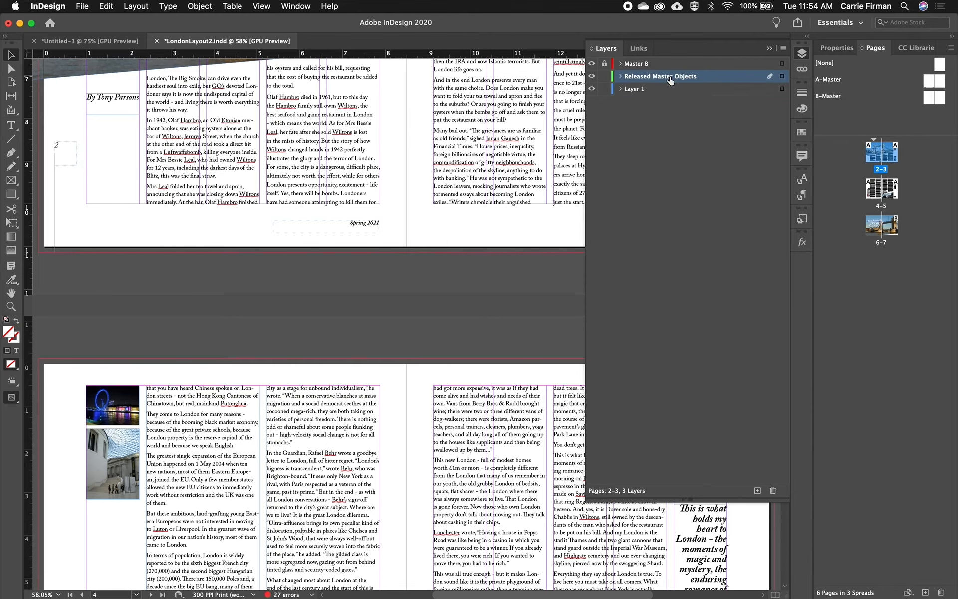
key("super+z")
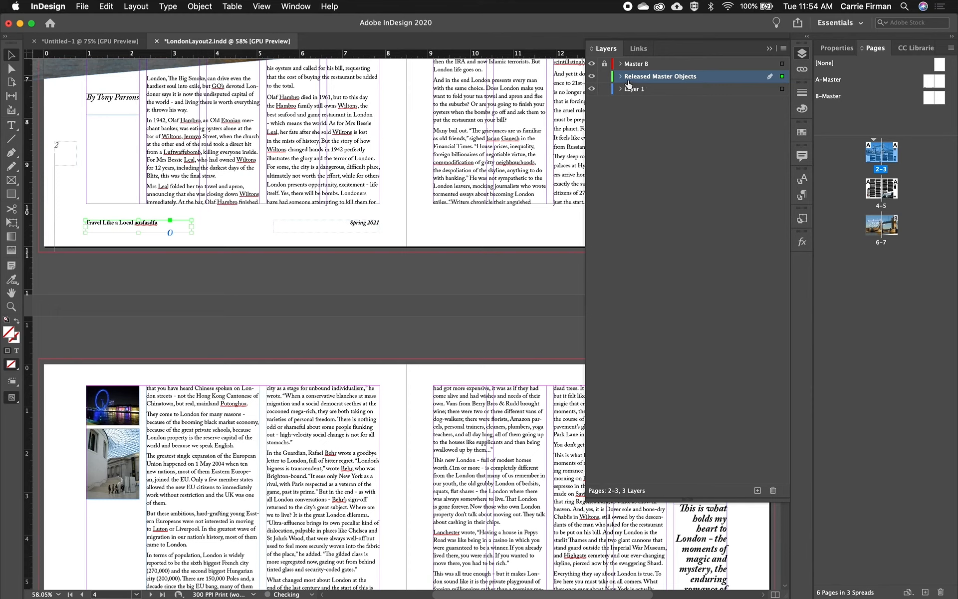
left_click(605, 77)
scroll(484, 242, "up", 5)
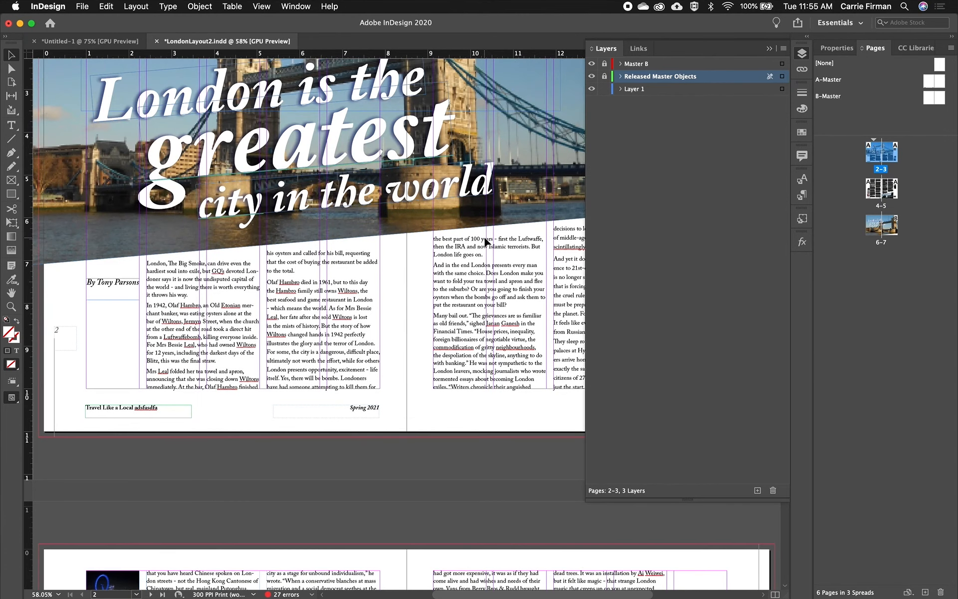